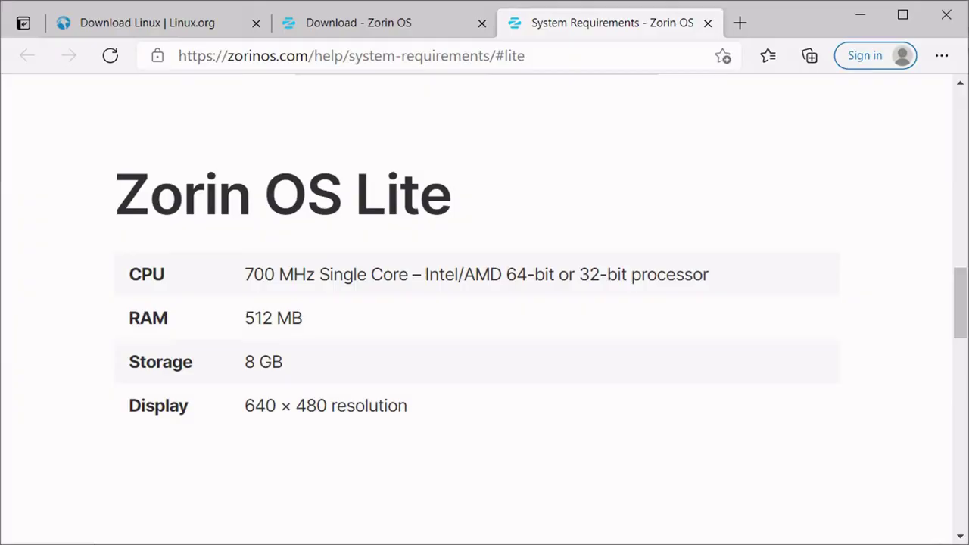
- Close the Zorin OS Lite system requirements tab to return to the 15.3 Lite download page
key(ctrl+w)
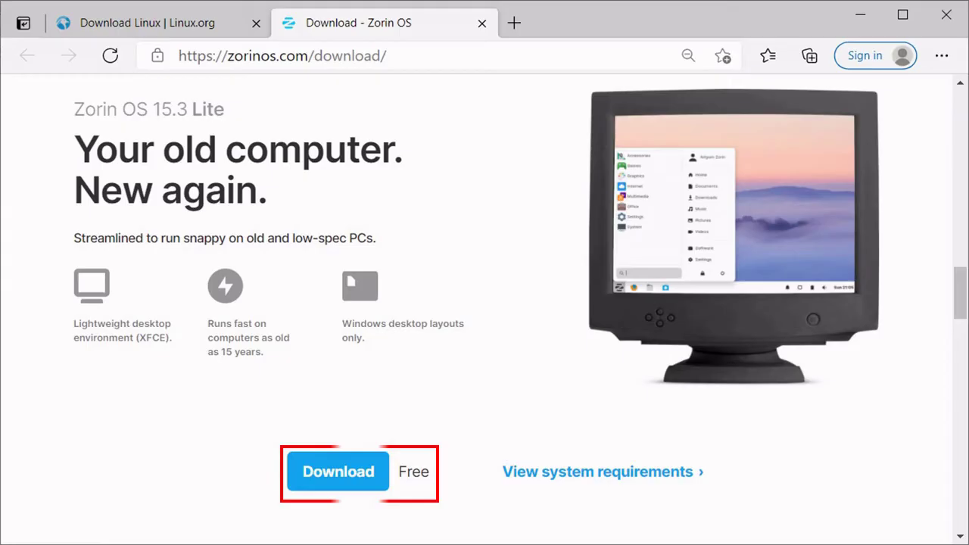